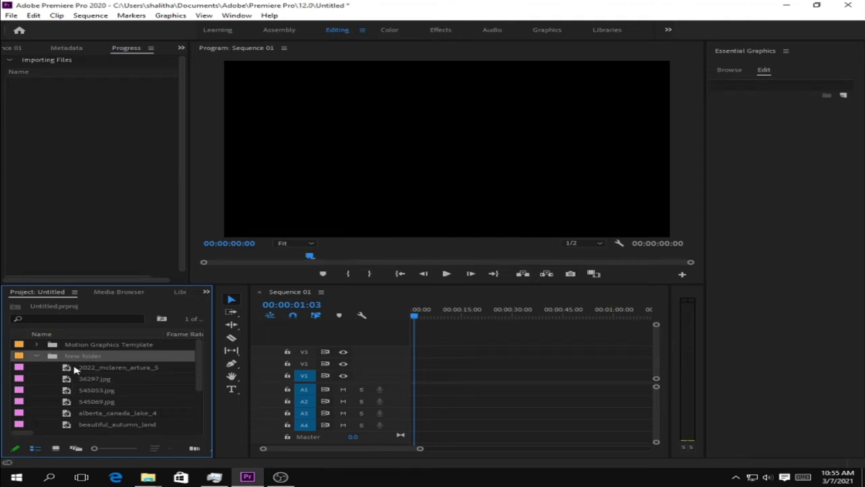
Step: Place the first six images from New folder on track V2 with gaps between them, and return the playhead to the start
double_click(59, 371)
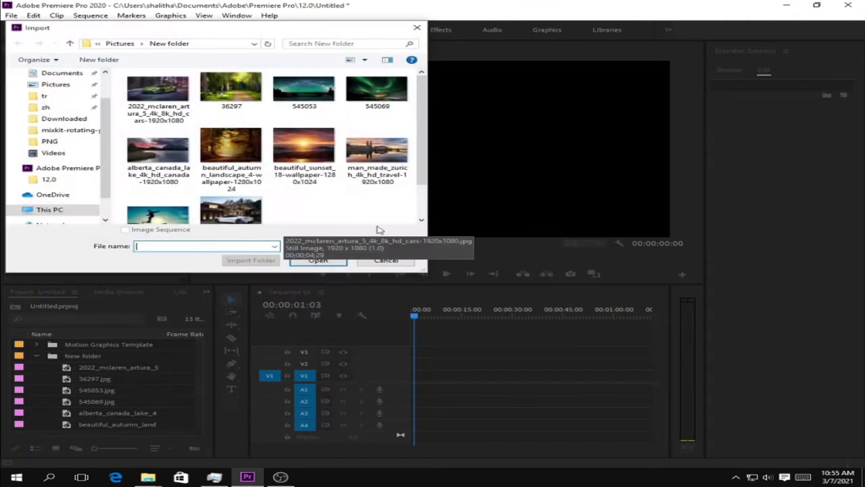
left_click(382, 266)
left_click_drag(94, 370, 415, 372)
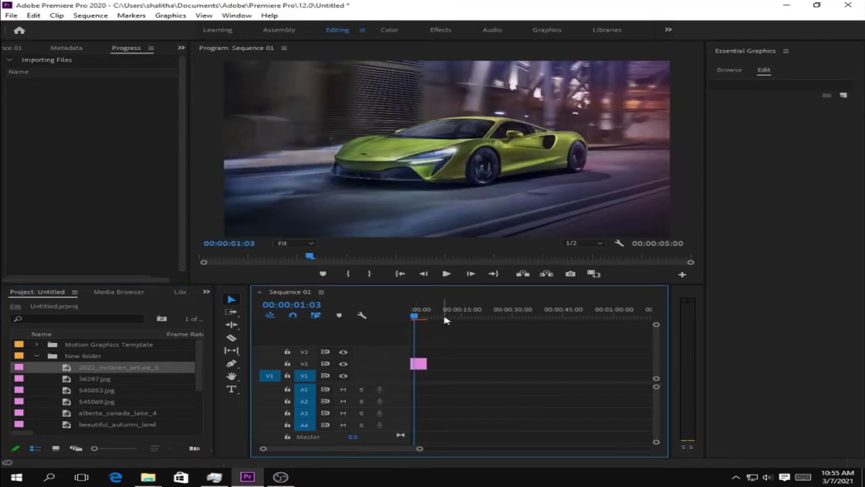
left_click_drag(103, 384, 478, 365)
left_click_drag(130, 390, 547, 363)
key("Down")
key("Down")
left_click_drag(96, 401, 575, 365)
left_click_drag(117, 413, 602, 365)
scroll(91, 415, "down", 1)
key("Home")
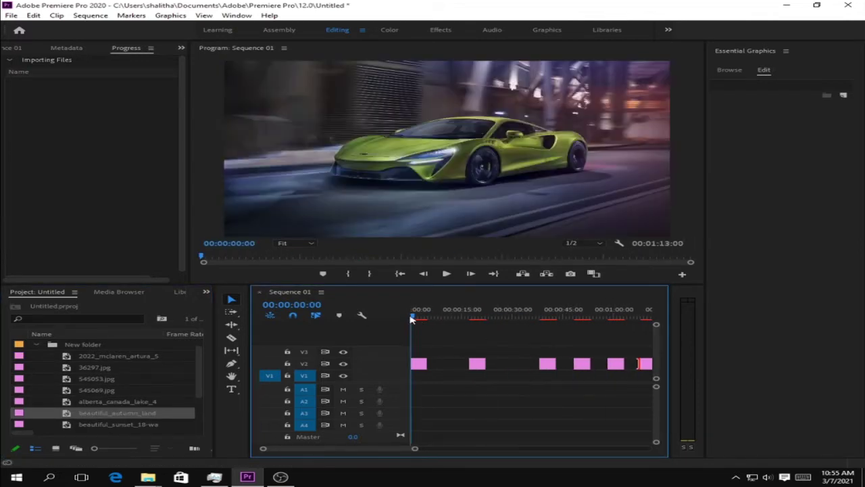
left_click_drag(417, 319, 383, 325)
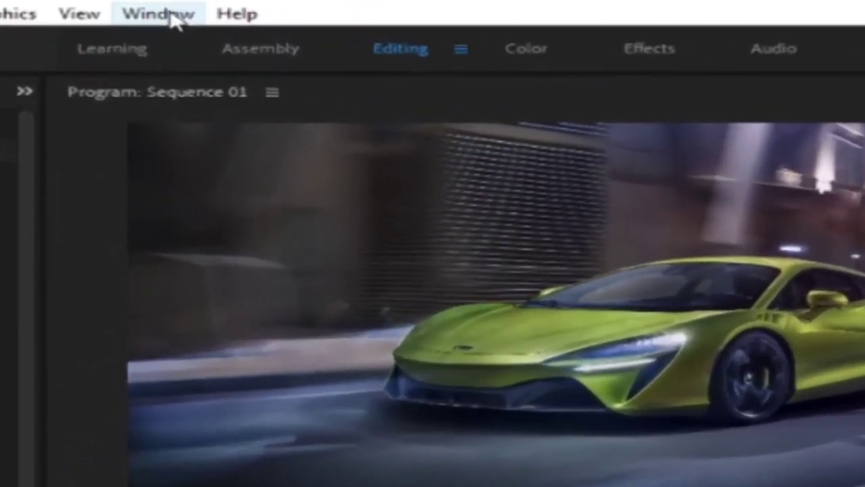
Step: Show the Effects panel, collapse the Wiggle preset folders, and collapse the whole Presets bin
left_click(243, 17)
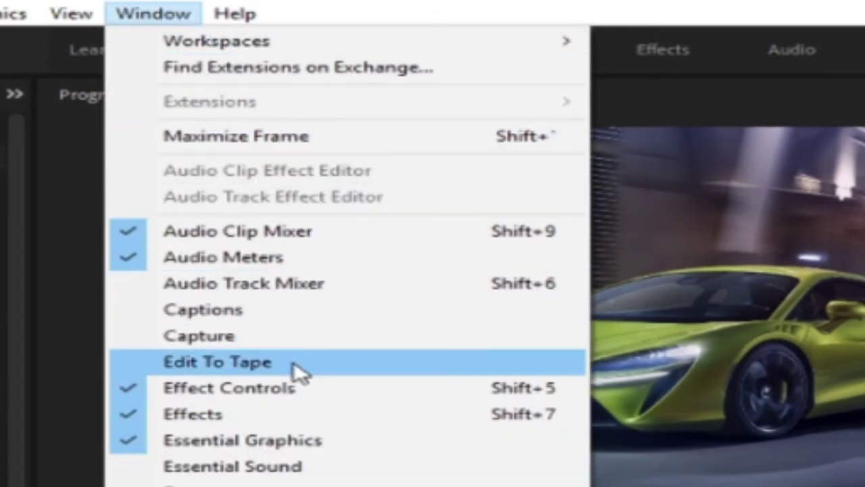
left_click(219, 422)
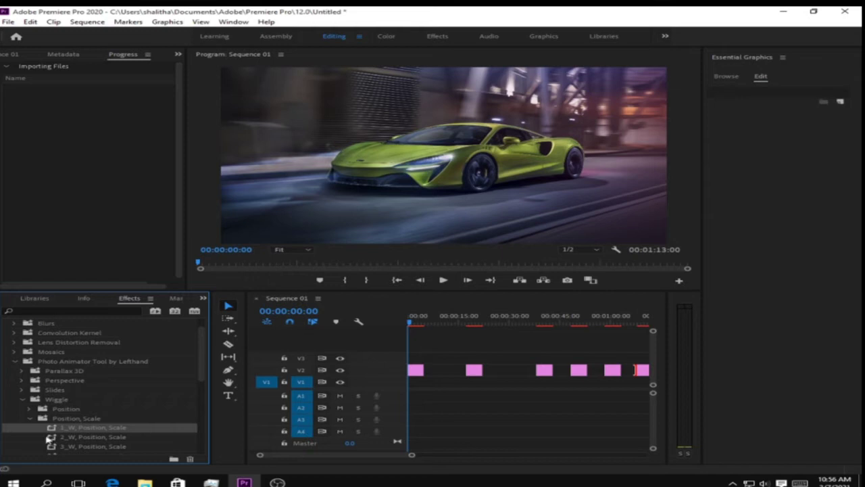
left_click(30, 419)
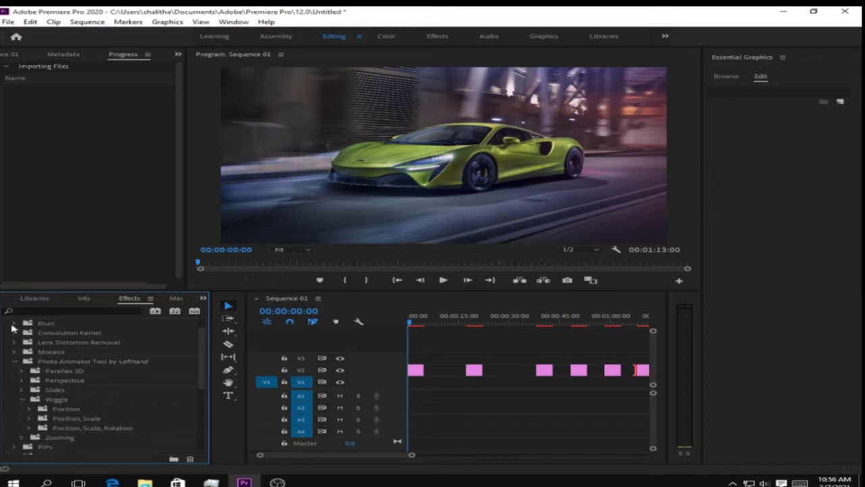
left_click(22, 399)
left_click(22, 371)
scroll(23, 371, "up", 1)
left_click(6, 323)
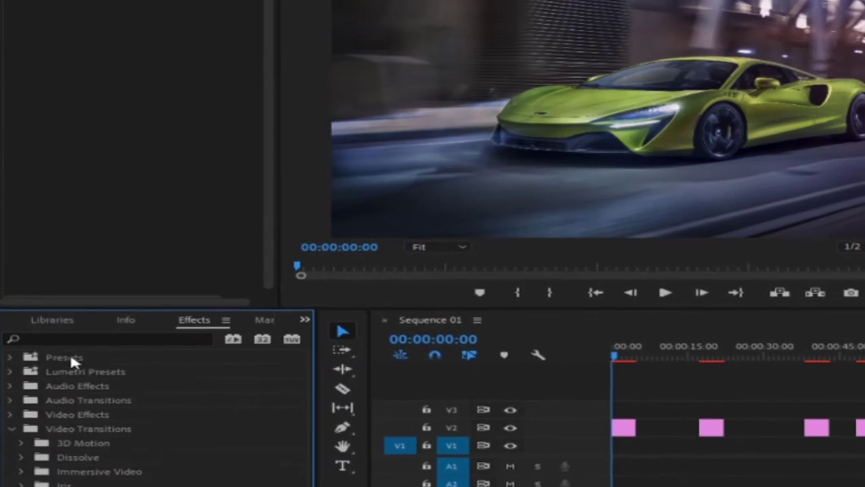
Step: Start importing presets into the Presets bin
left_click(71, 358)
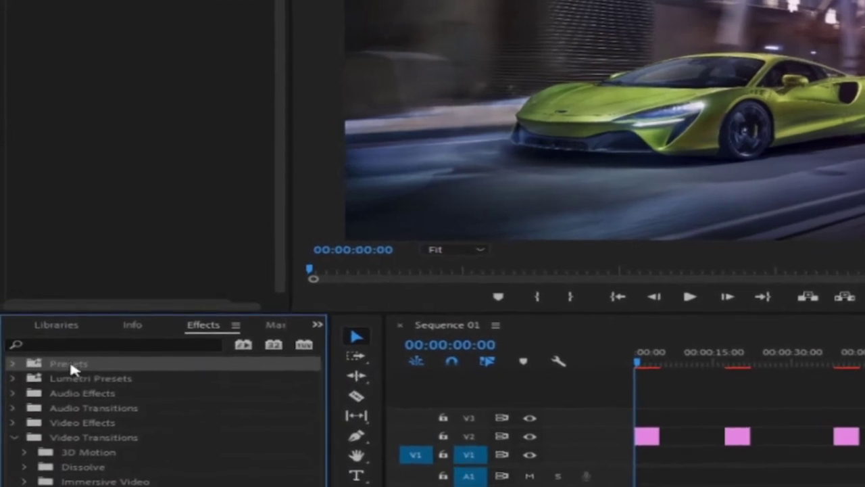
right_click(72, 359)
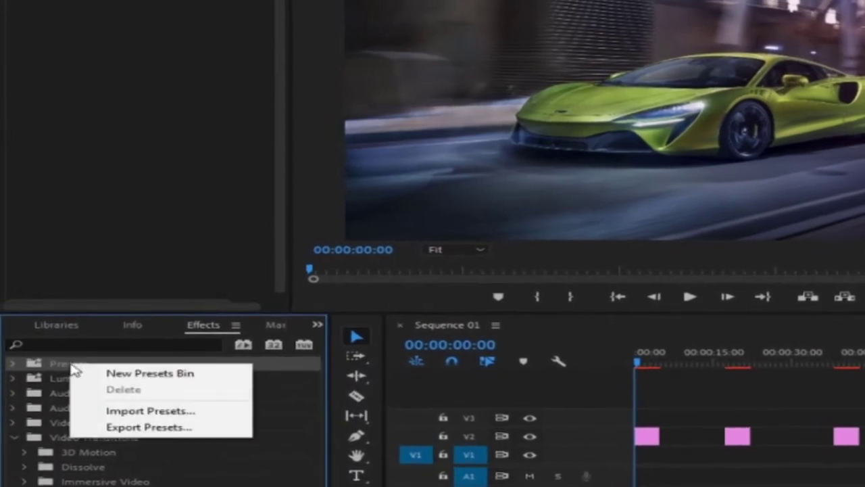
left_click(180, 414)
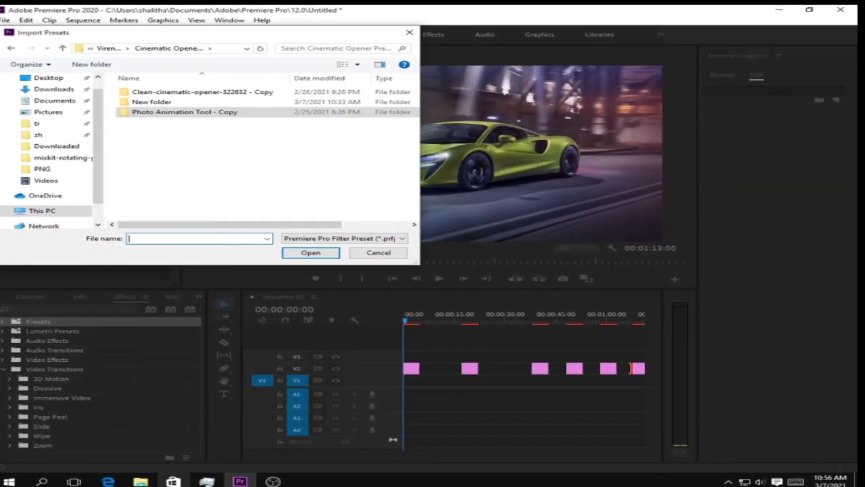
Step: Switch to File Explorer, open New folder inside the Cinematic Opener download folder, and return to Premiere Pro
mouse_move(147, 482)
mouse_move(118, 429)
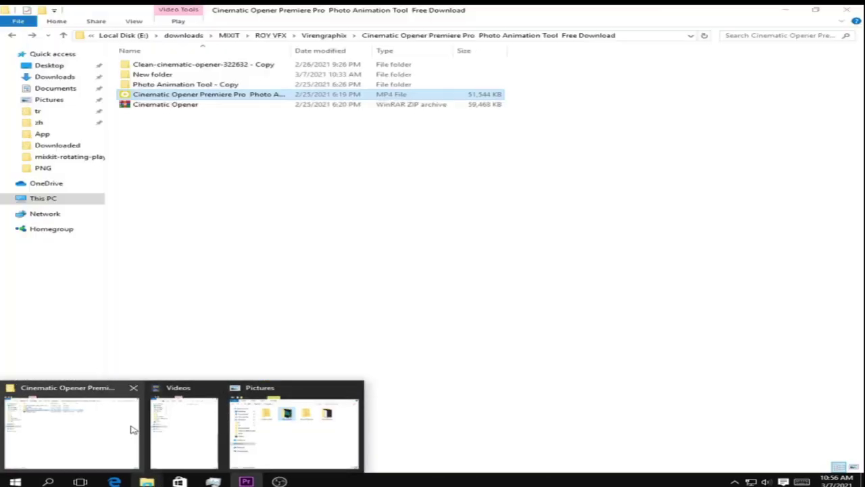
left_click(118, 429)
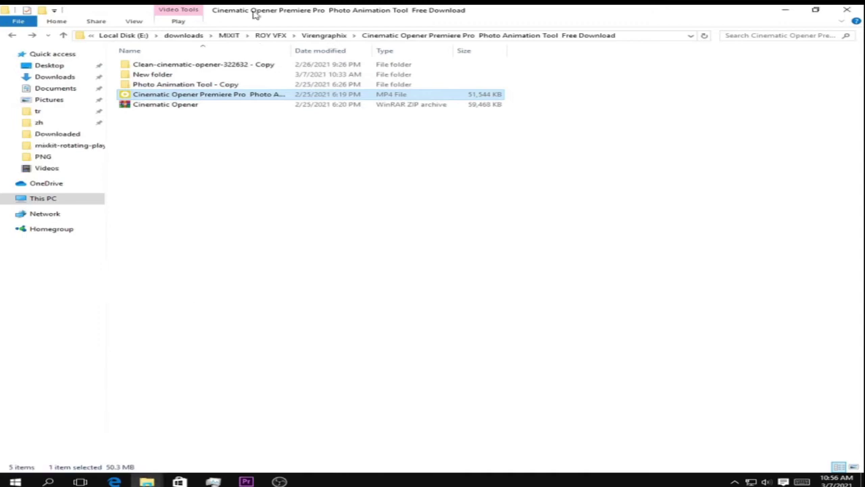
double_click(173, 74)
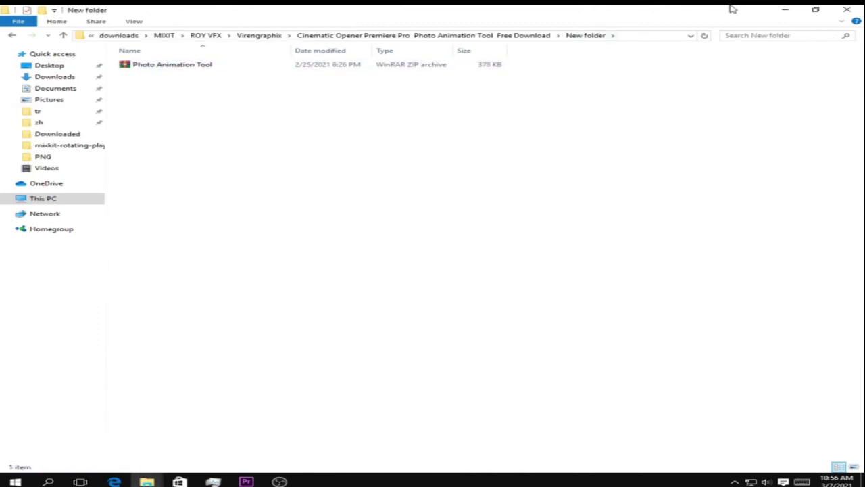
left_click(785, 9)
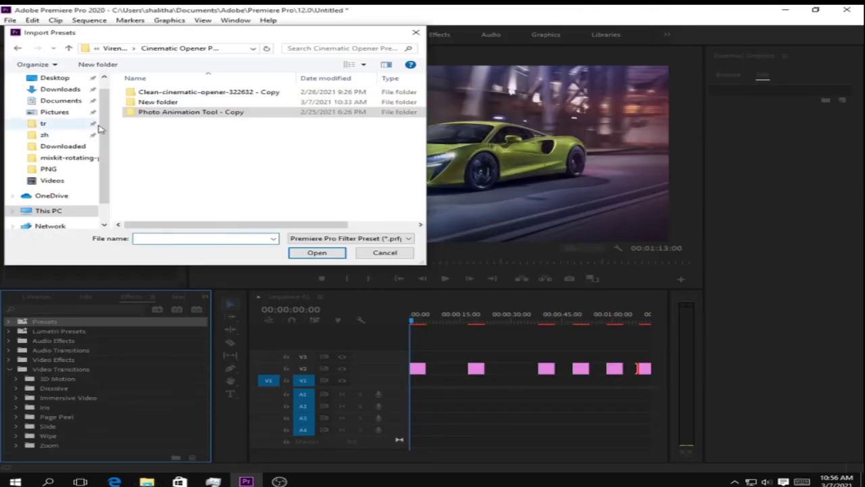
Step: Switch to File Explorer and extract the Photo Animation Tool archive to the default destination folder
mouse_move(147, 480)
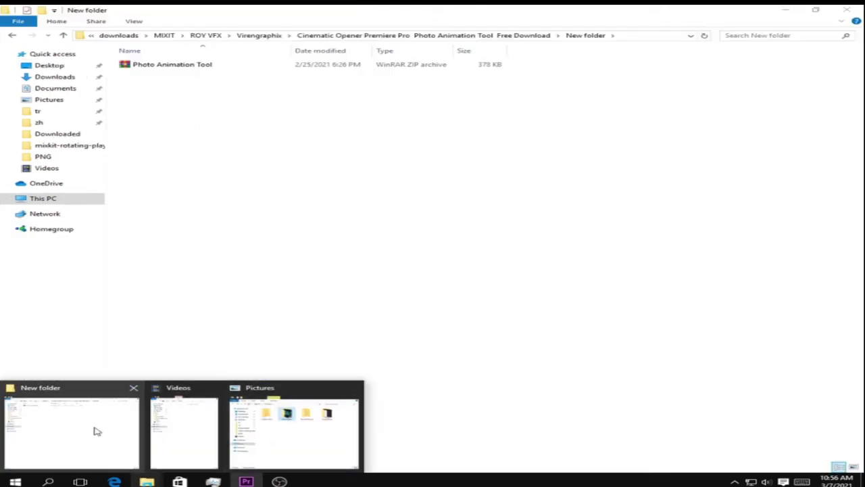
left_click(96, 431)
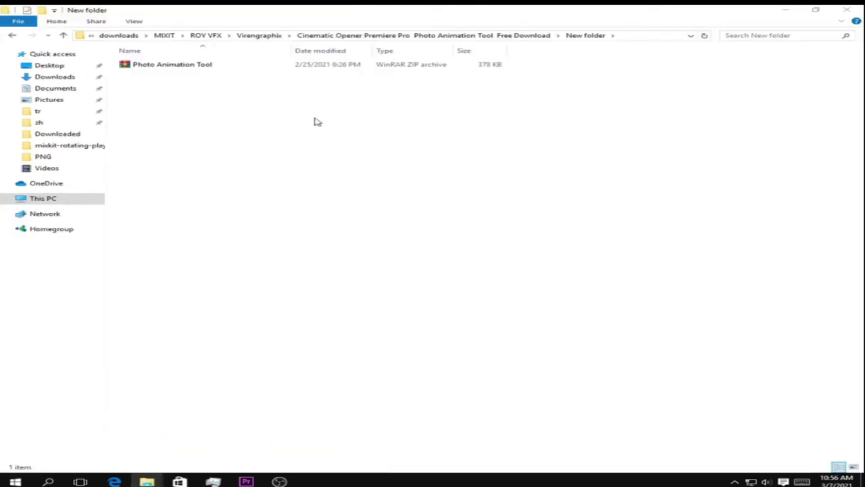
left_click(340, 66)
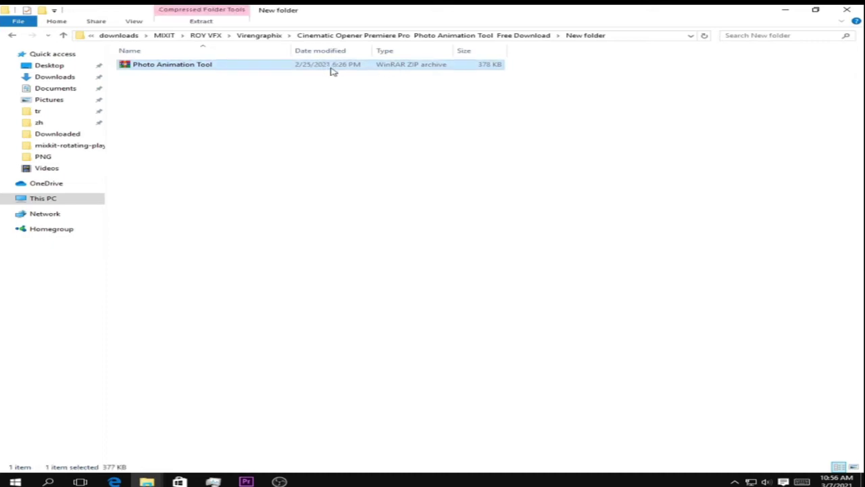
right_click(172, 69)
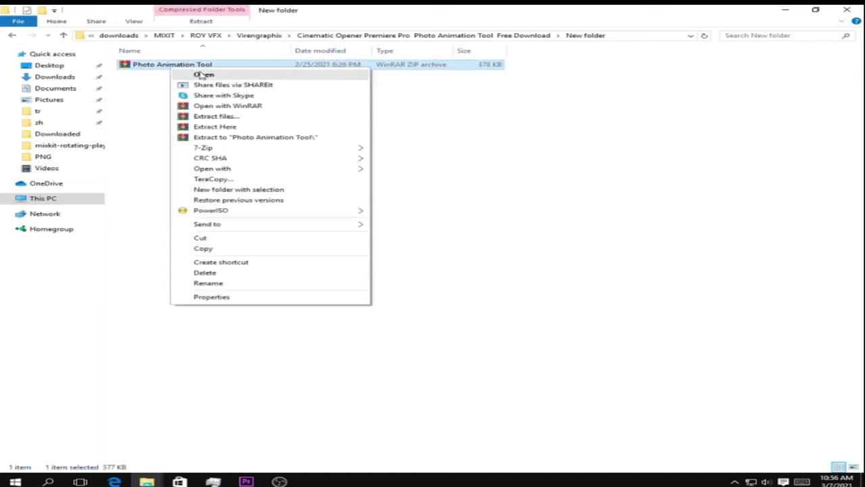
left_click(556, 173)
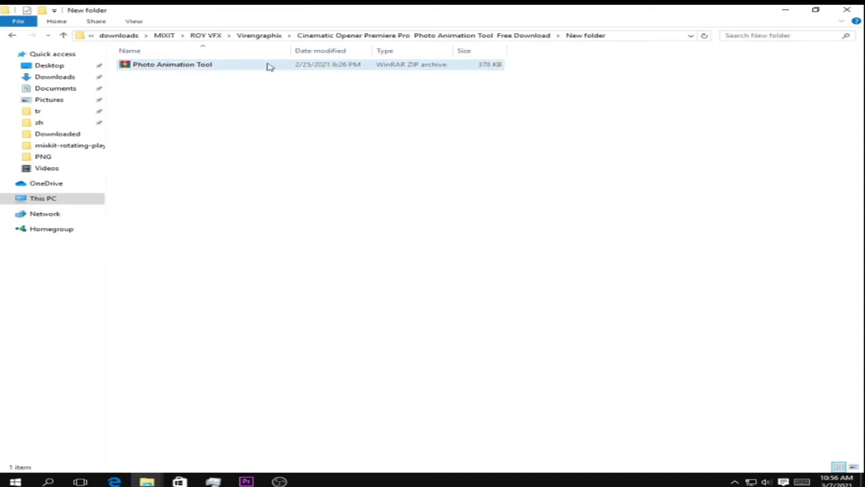
left_click(265, 66)
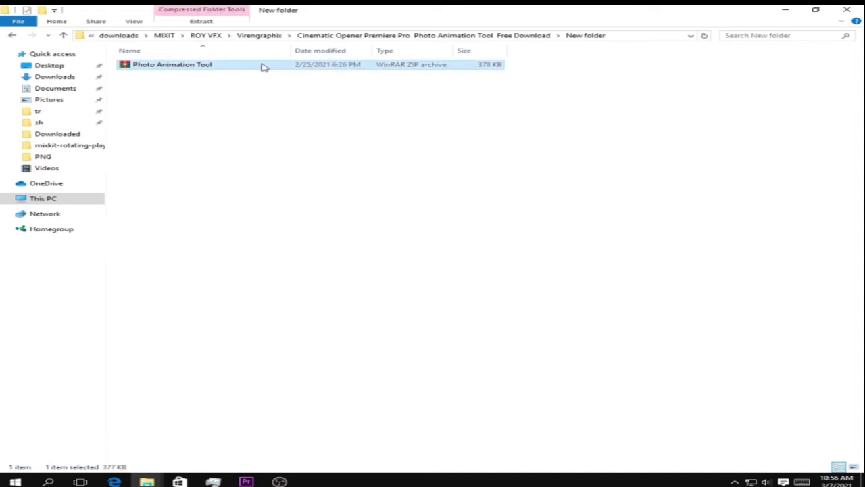
right_click(264, 66)
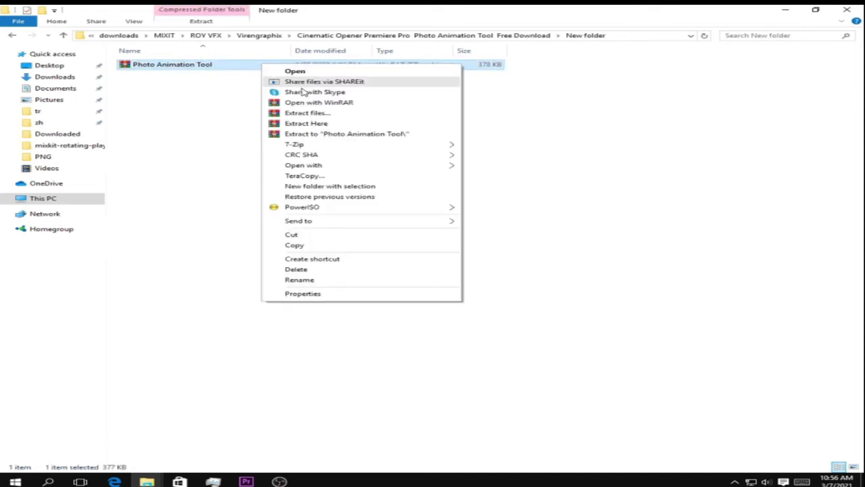
left_click(329, 114)
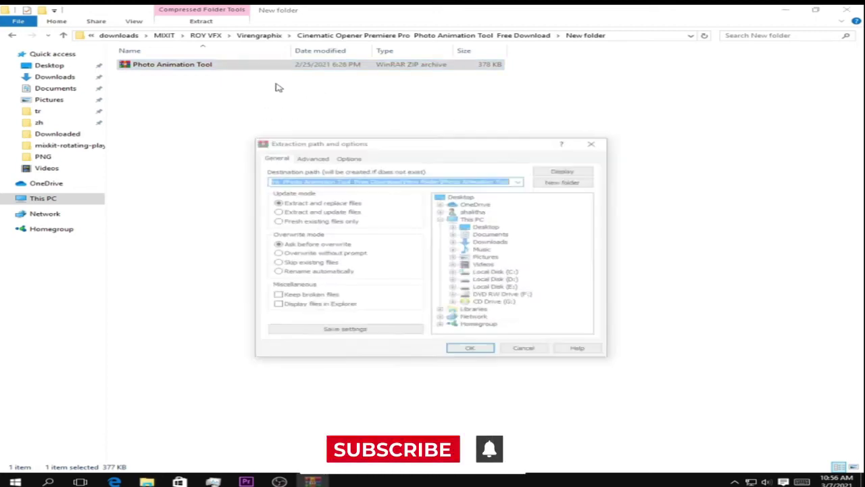
left_click(470, 348)
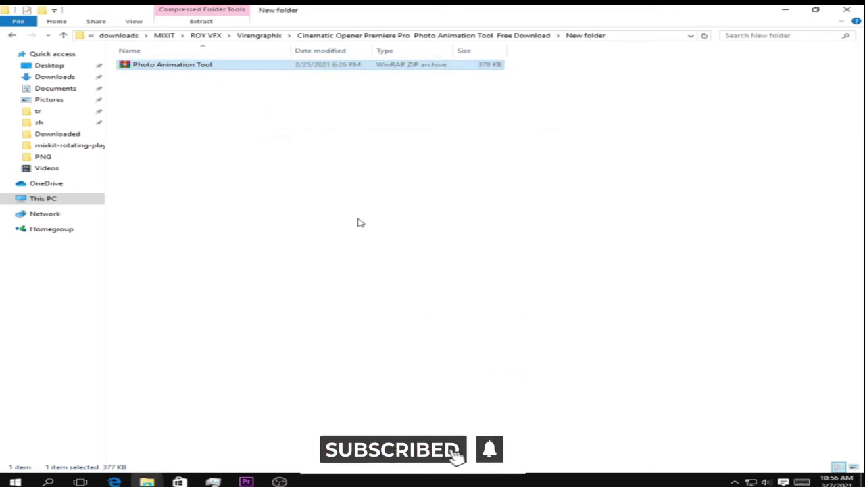
Step: Inspect the extracted Photo Animation Tool - Copy folder and its Music subfolder, and switch back to Premiere Pro
left_click(189, 66)
double_click(188, 66)
double_click(212, 66)
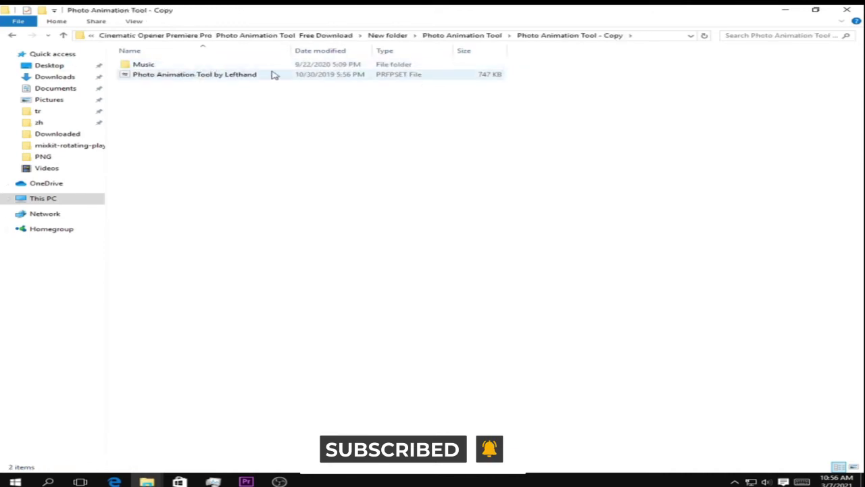
double_click(241, 66)
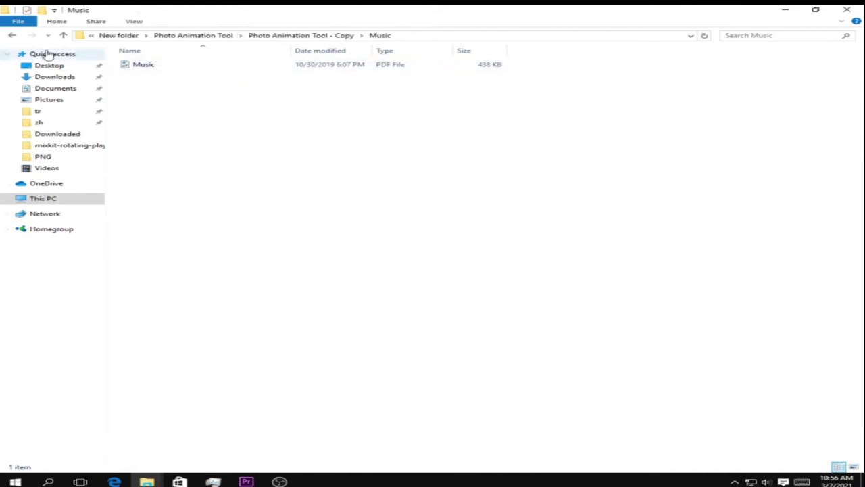
left_click(14, 36)
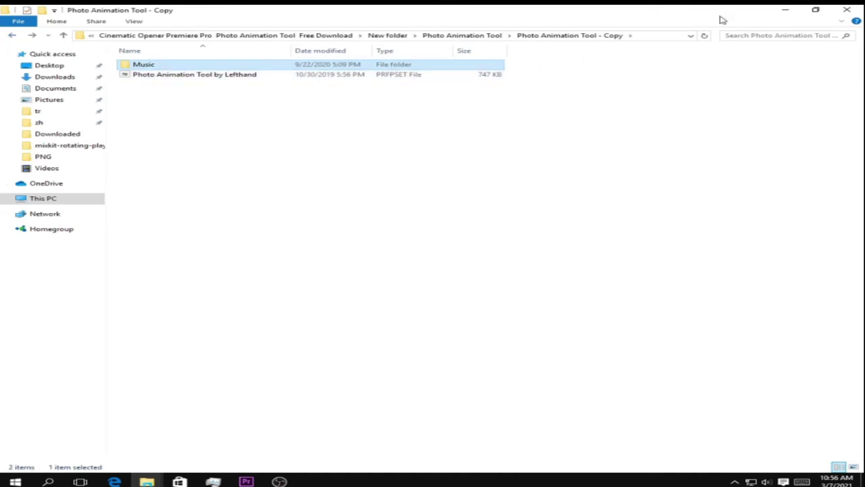
left_click(790, 9)
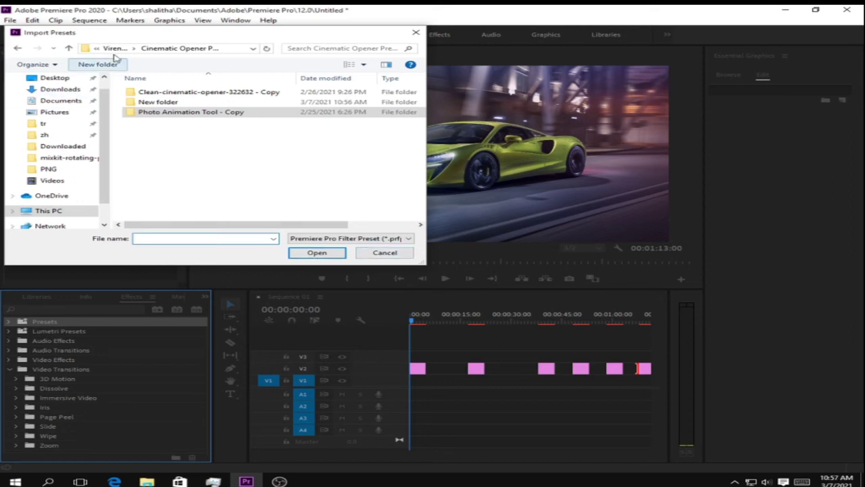
Step: Import the preset file Photo Animation Tool by Lefthand from the extracted Photo Animation Tool - Copy folder inside New folder
double_click(155, 101)
double_click(192, 98)
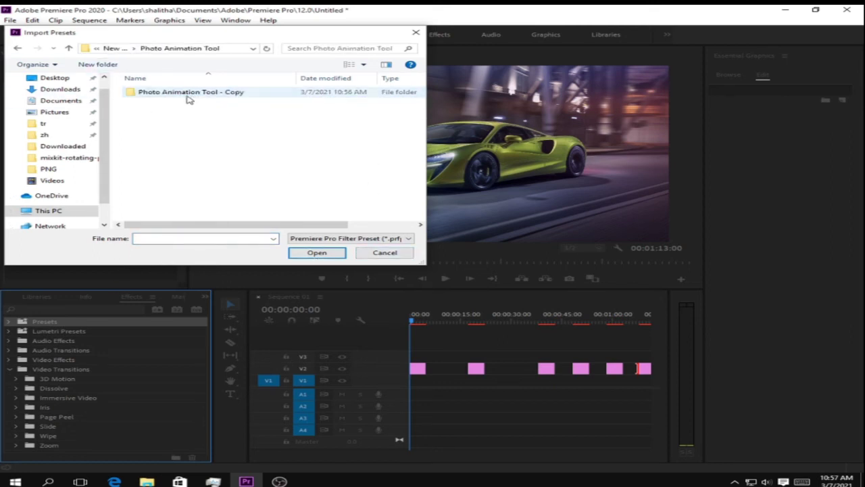
double_click(177, 92)
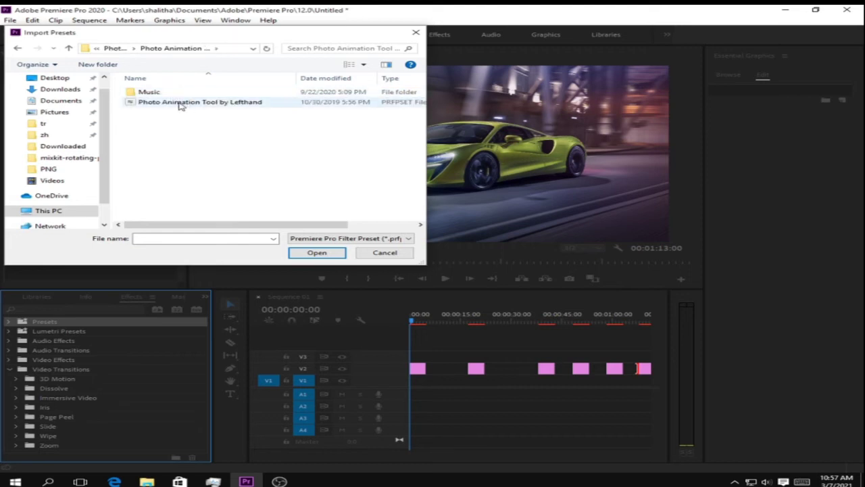
left_click(180, 102)
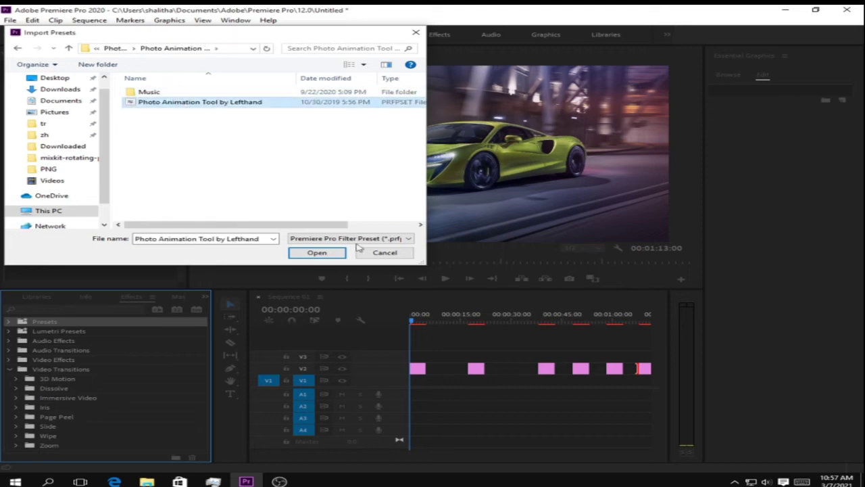
left_click(315, 254)
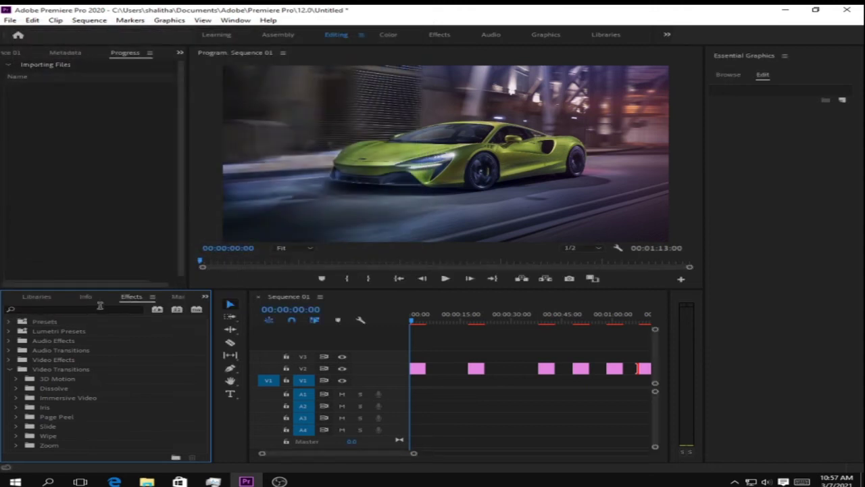
Step: Expand the Presets bin to view the Photo Animator Tool by Lefthand categories, and collapse its Parallax 3D folder
left_click(11, 323)
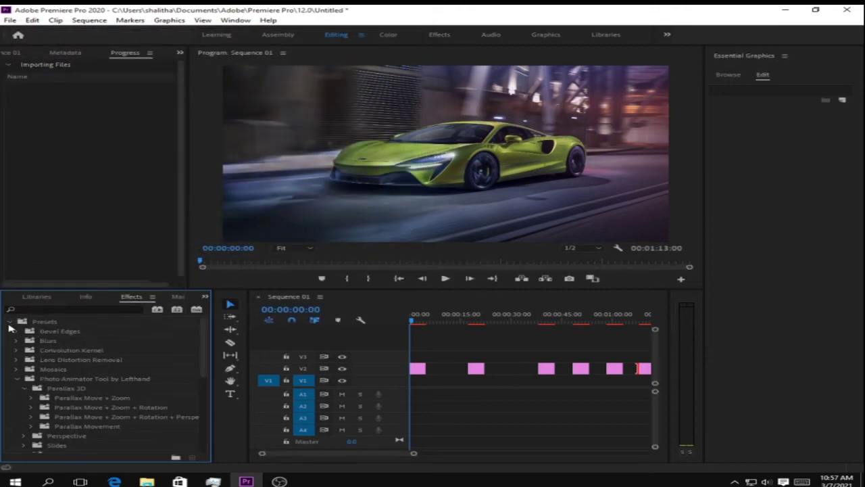
scroll(50, 362, "down", 1)
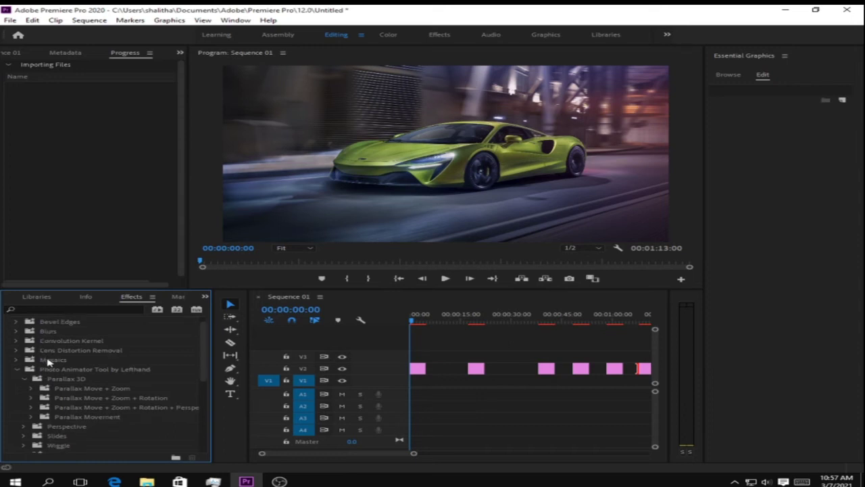
left_click(21, 379)
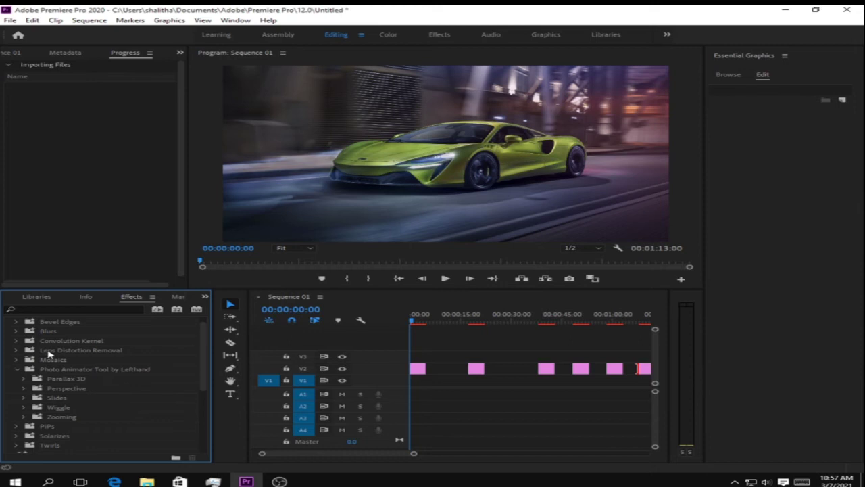
Step: Apply the 1_Zoom in preset from the Zooming folder to the first photo on track V2
left_click(22, 418)
scroll(46, 424, "down", 1)
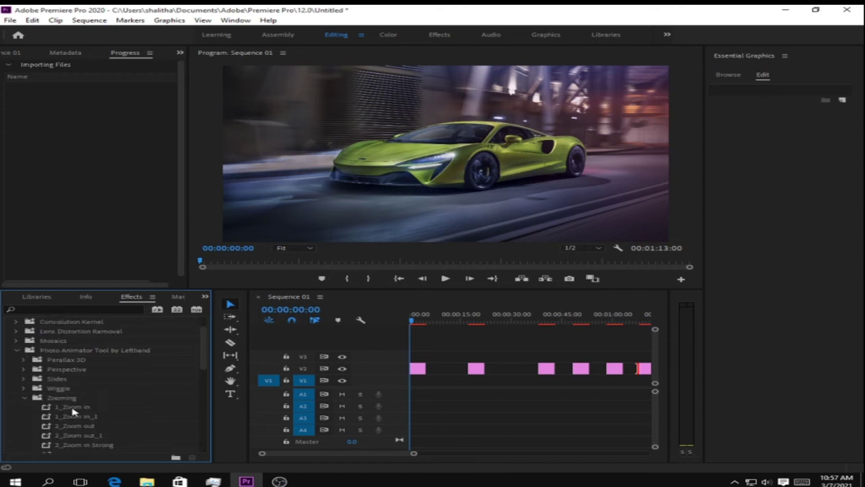
left_click(73, 408)
left_click_drag(82, 408, 419, 368)
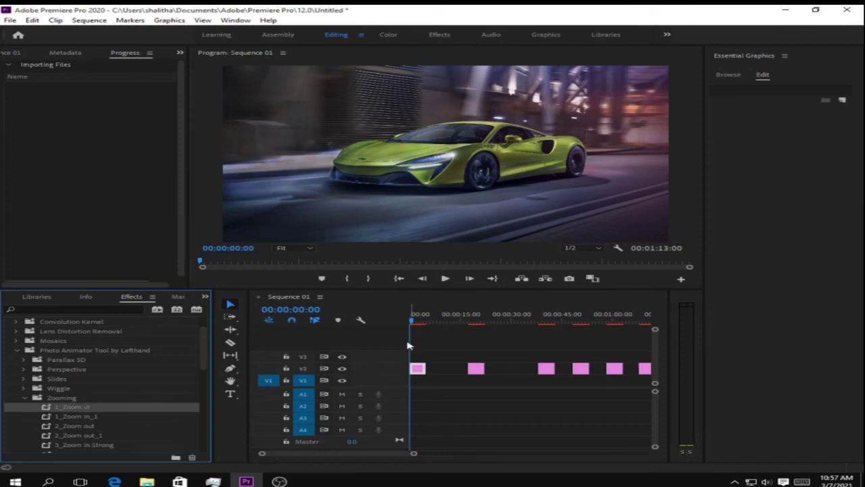
Step: Play the sequence from the start to preview the zoom animation on the car photo
left_click(419, 323)
left_click(411, 323)
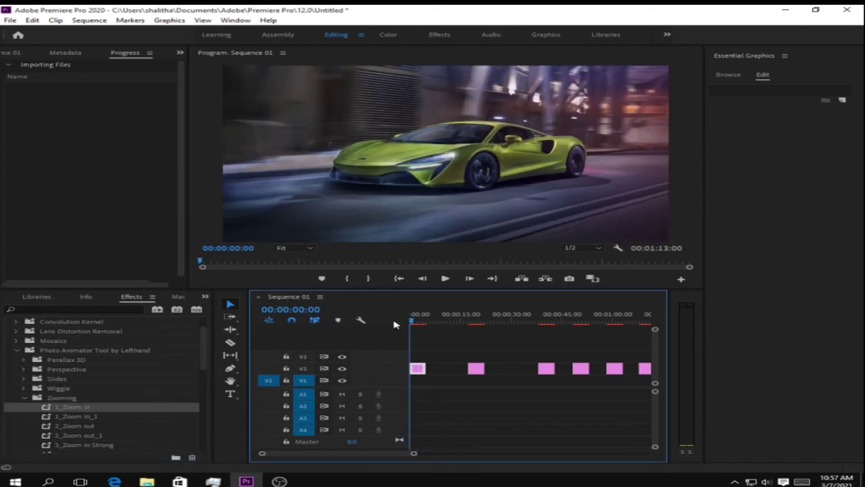
left_click(445, 279)
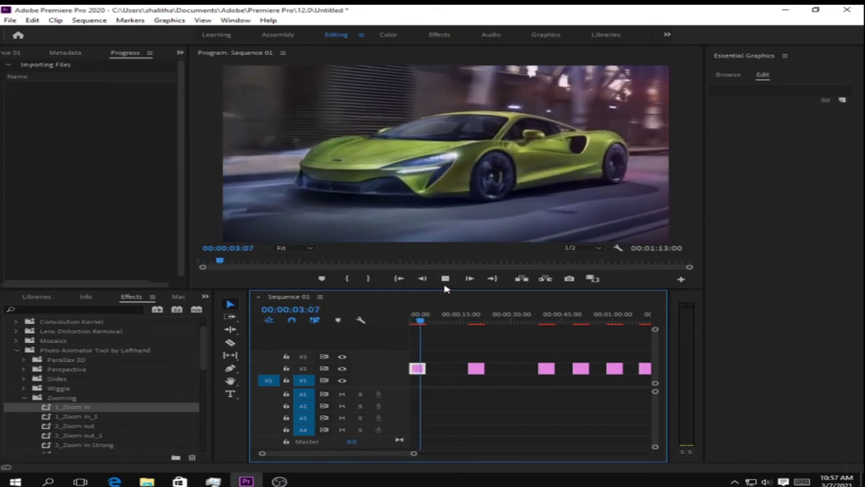
left_click(444, 286)
key("space")
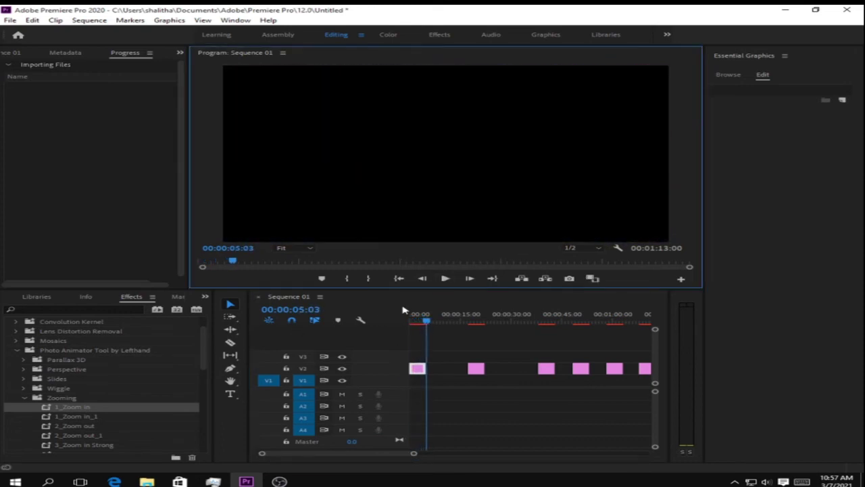
Step: Collapse the Zooming folder and apply the 1_Slide Left To Right preset from the Slides folder to the second photo on V2
scroll(17, 407, "down", 2)
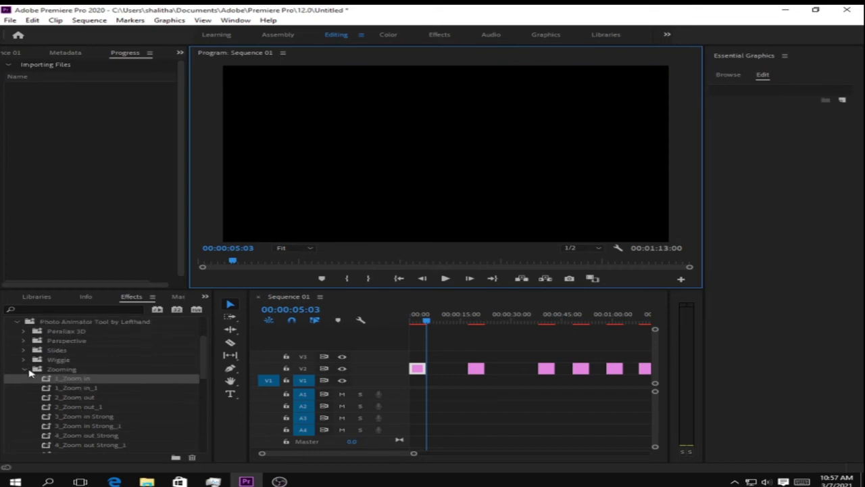
left_click(27, 370)
scroll(47, 368, "up", 1)
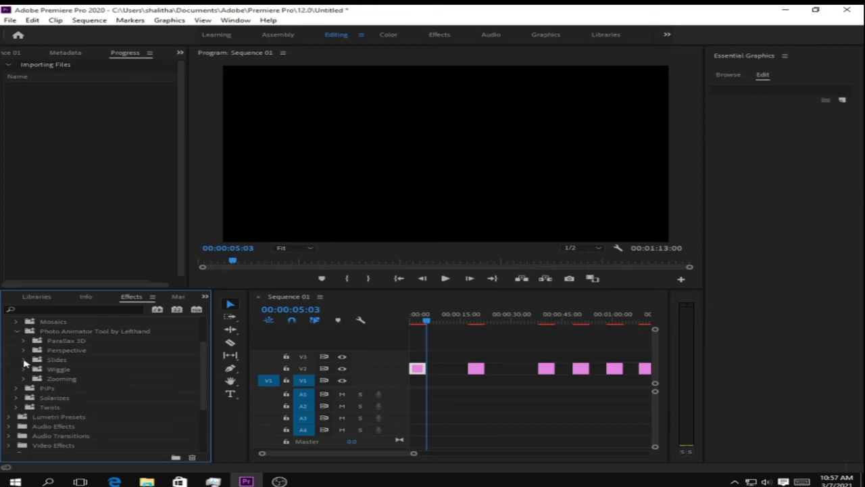
left_click(24, 359)
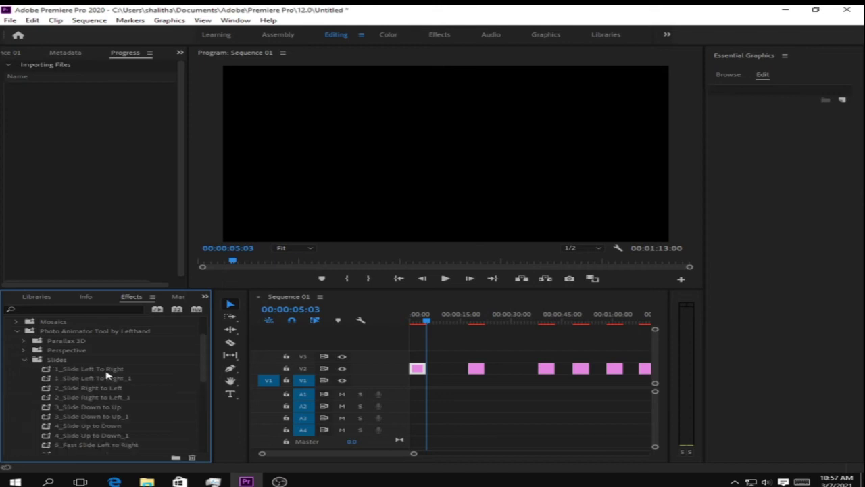
left_click(106, 371)
left_click_drag(109, 372, 477, 366)
Step: Play the second photo to preview its left-to-right slide animation
left_click(466, 318)
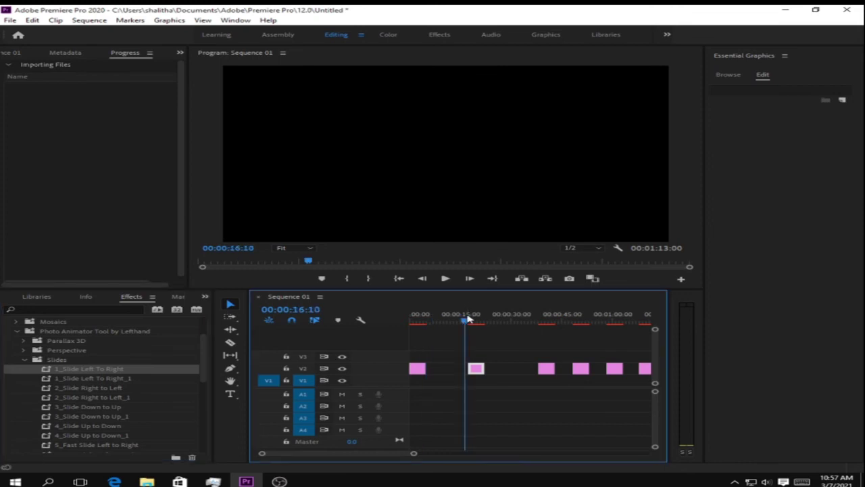
left_click_drag(467, 319, 472, 318)
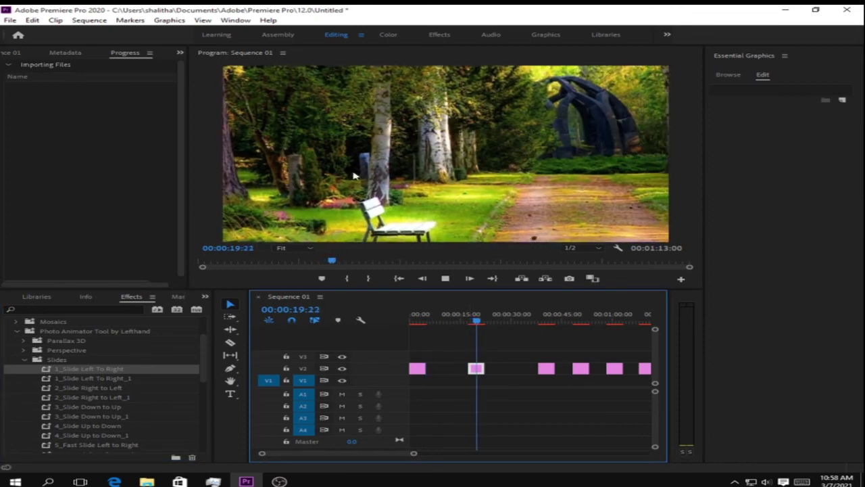
key("space")
Step: Apply the 1_W, Position, Scale preset from the Wiggle folder to the third photo on V2 and preview it
left_click(24, 360)
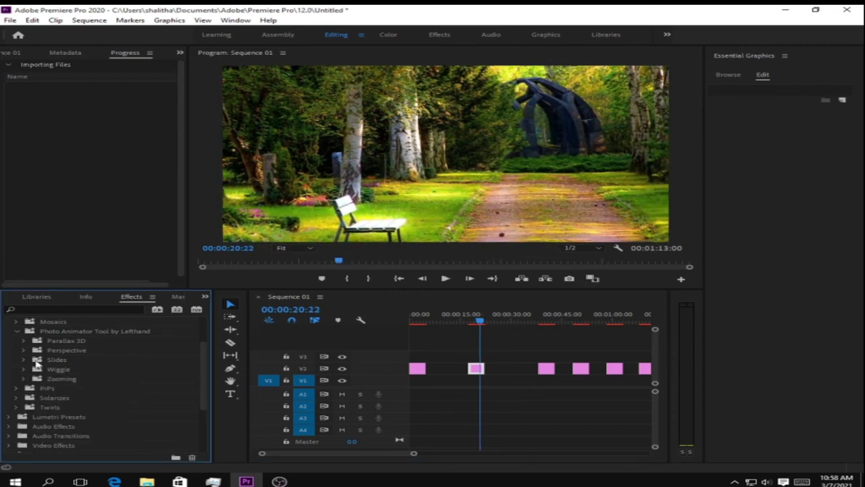
left_click(25, 369)
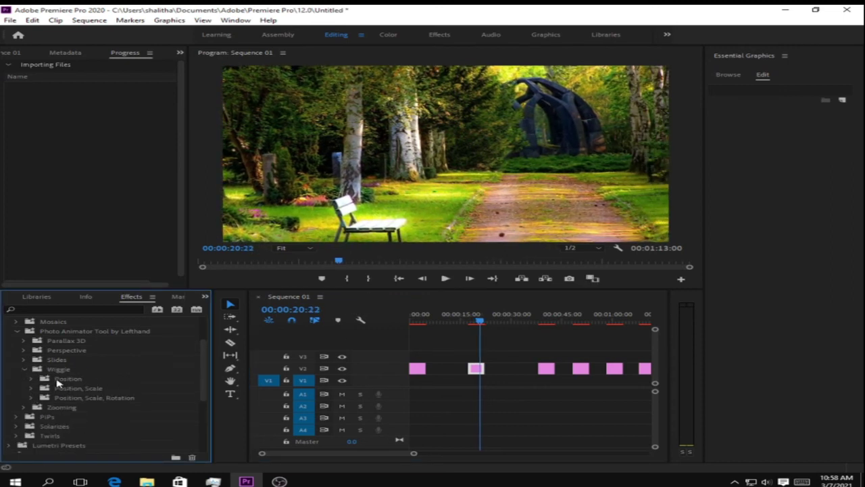
left_click(31, 389)
left_click_drag(96, 401, 546, 369)
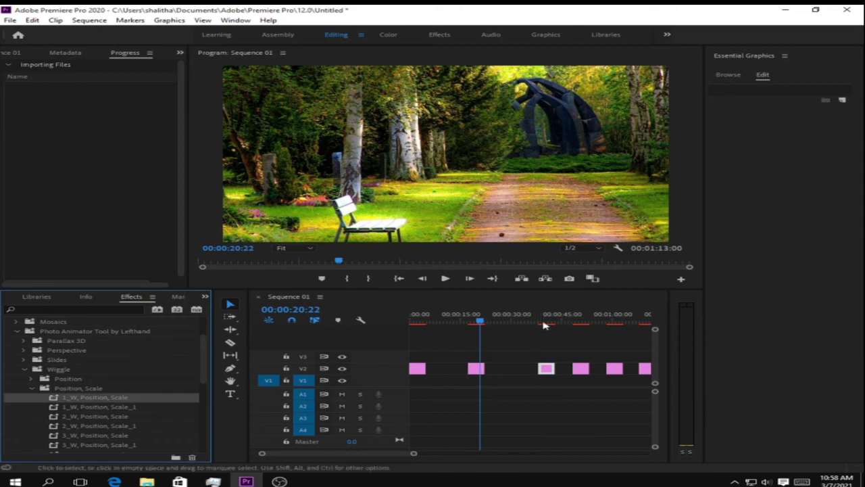
left_click(537, 320)
Step: Apply the 1_W, Position, Scale_1 preset to the fourth photo on V2 and preview it
left_click(96, 406)
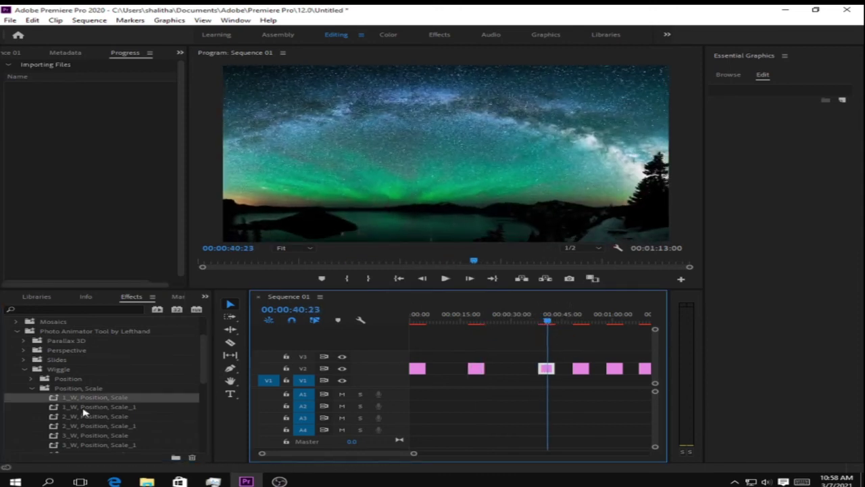
left_click_drag(97, 406, 581, 368)
left_click(568, 320)
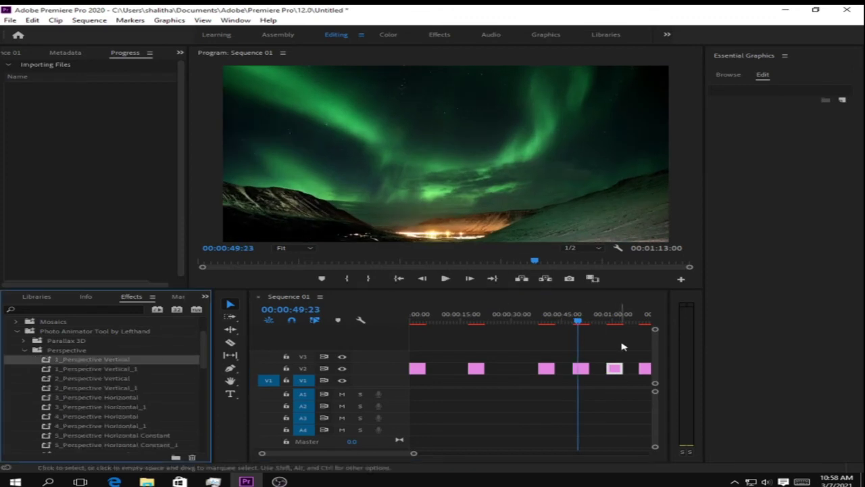
Step: Preview the perspective animation on the lake photo, and apply the 1_Parallax Zoom In, Rotation preset to the autumn forest photo
left_click_drag(605, 318, 613, 311)
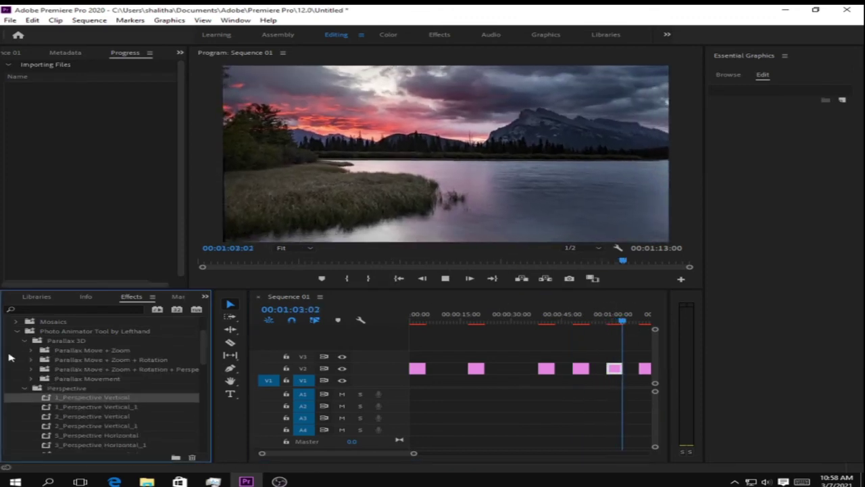
left_click_drag(110, 368, 447, 366)
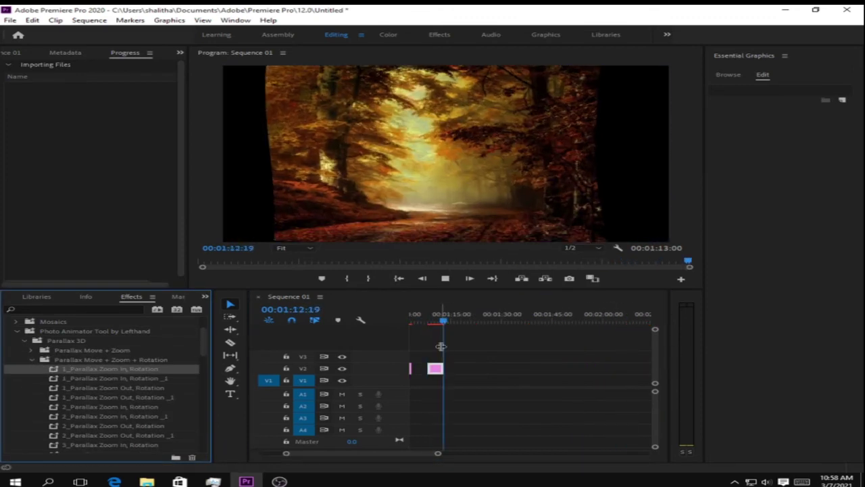
Step: Show the Effect Controls of the autumn forest clip to view its applied preset effects
left_click(65, 52)
left_click(235, 20)
left_click(266, 170)
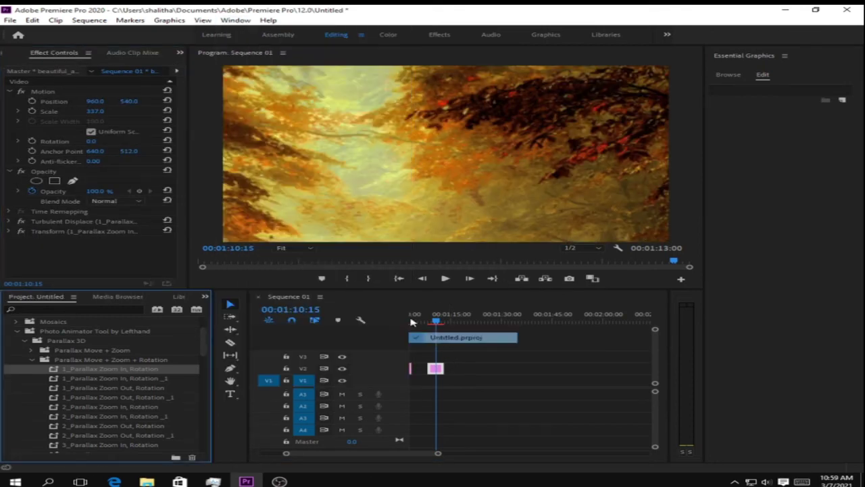
Step: Add the beautiful_sunset photo to track V2 after the autumn clip and apply the 3_W, Position, Scale wiggle preset to it
left_click_drag(115, 429, 482, 368)
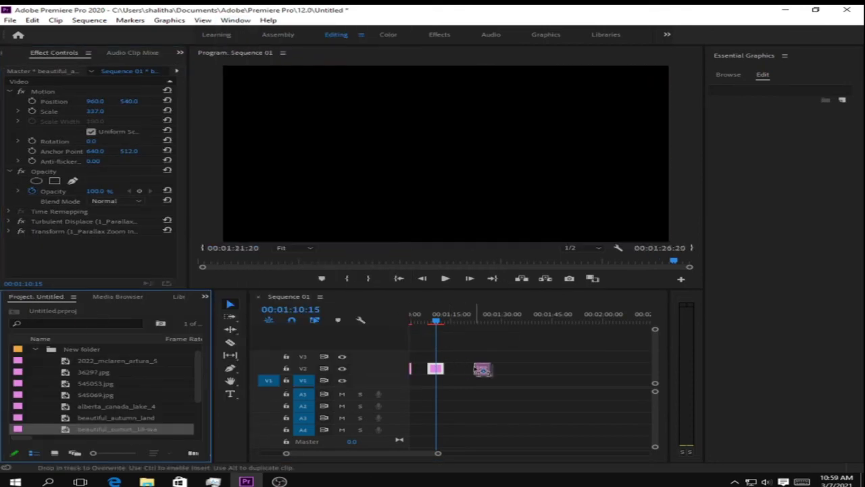
left_click(235, 20)
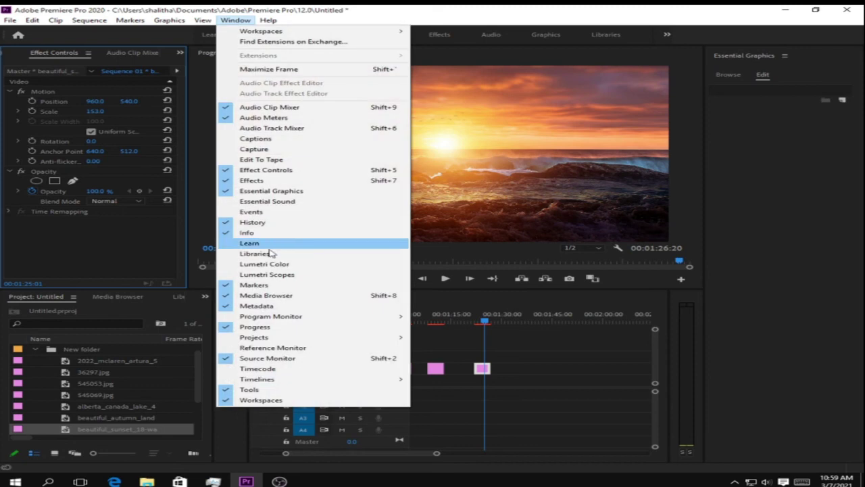
left_click(260, 188)
left_click(31, 360)
left_click(24, 340)
left_click(25, 368)
left_click_drag(94, 435, 482, 368)
Step: Play and scrub through the sunset clip to preview its wiggle animation
left_click(446, 278)
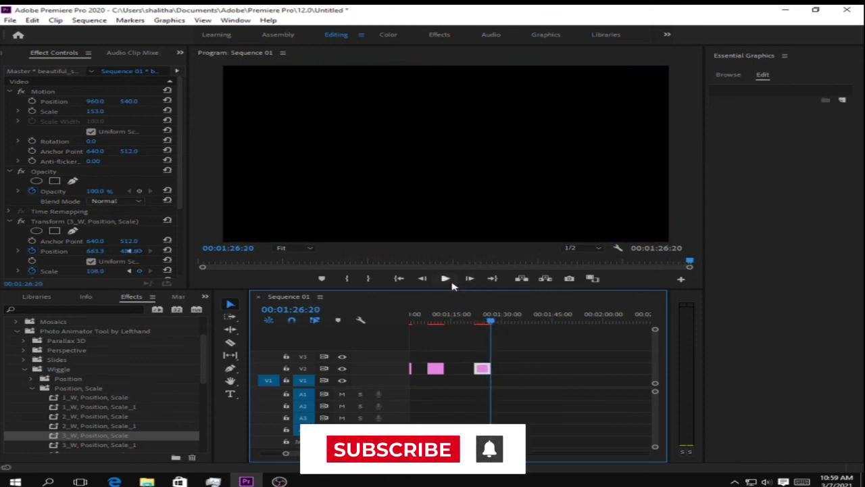
mouse_move(490, 324)
left_mouse_down()
mouse_move(470, 325)
mouse_move(489, 326)
left_mouse_up()
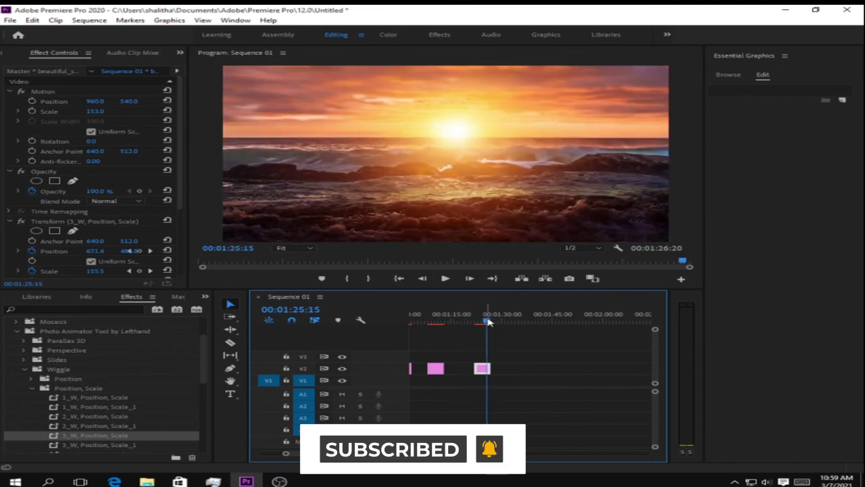